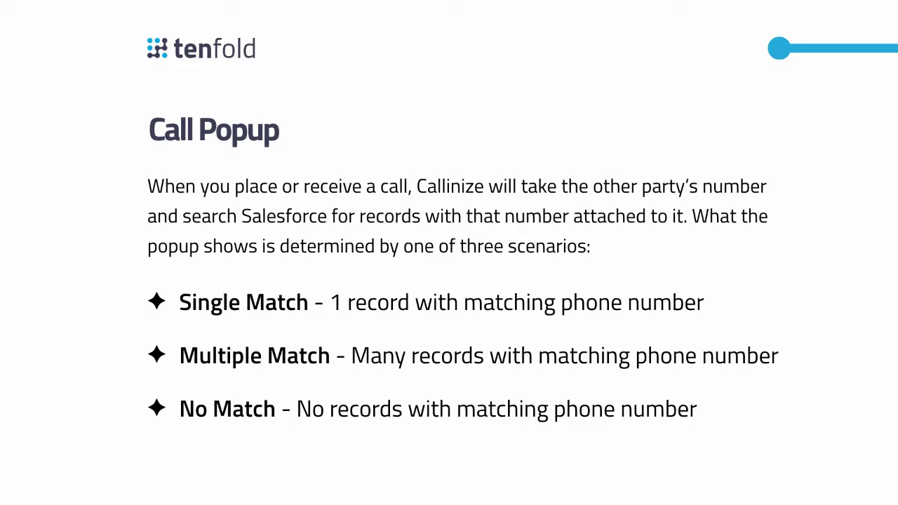
- Advance the presentation to the 'Call Popup - Single Match' slide
{"action": "key", "text": "Right"}
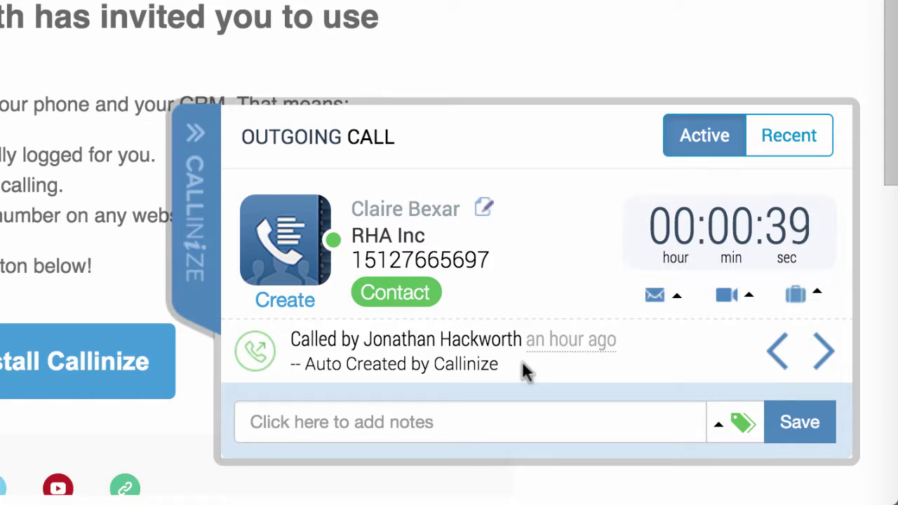
- Page back through the contact's two earlier call activities, then start adding call notes
{"action": "left_click", "coordinate": [832, 366]}
{"action": "left_click", "coordinate": [832, 366]}
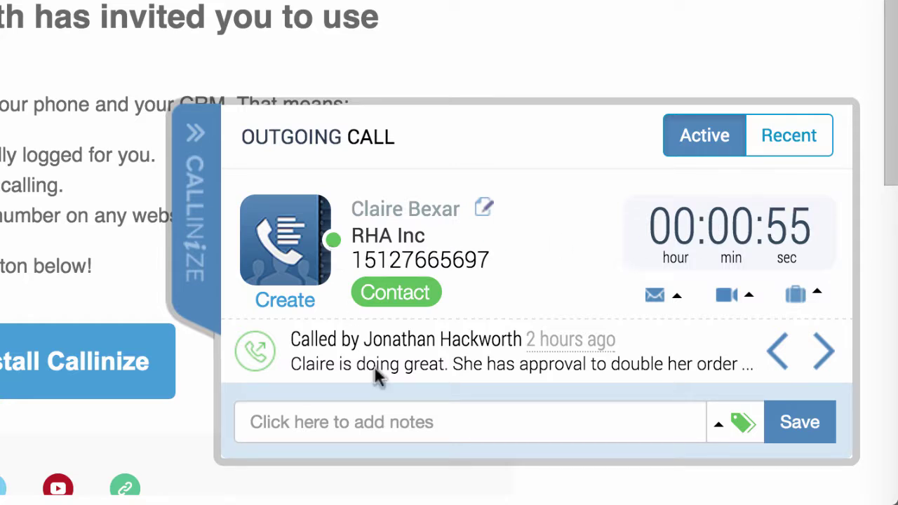
{"action": "left_click", "coordinate": [375, 421]}
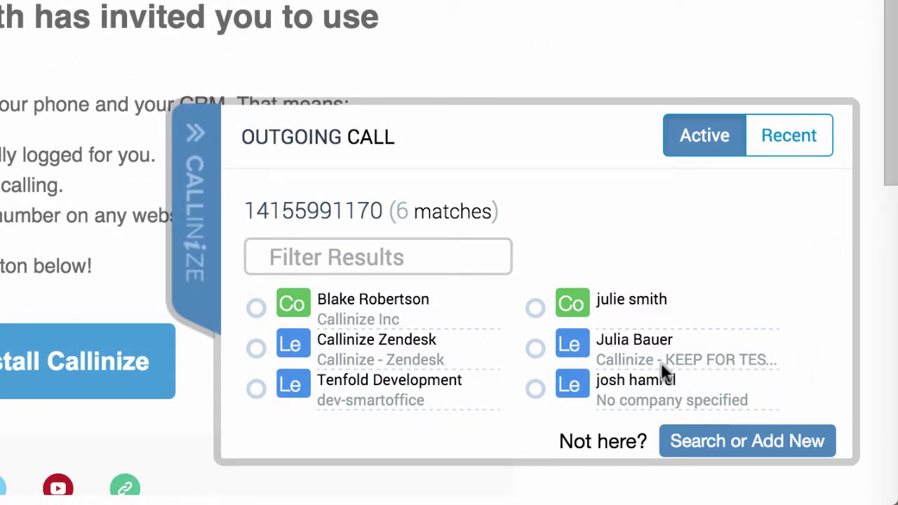
- Filter the six matching records by 'julie' and link the call to the remaining contact
{"action": "left_click", "coordinate": [369, 257]}
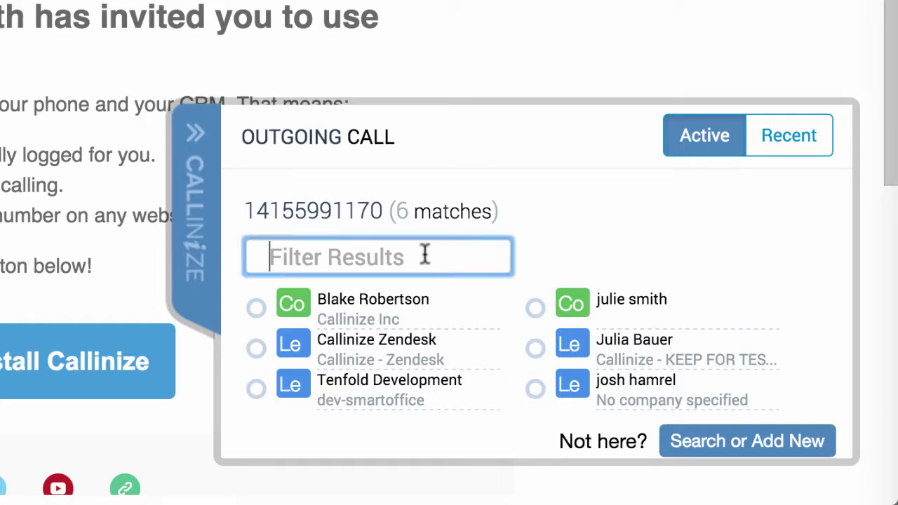
{"action": "type", "text": "julie"}
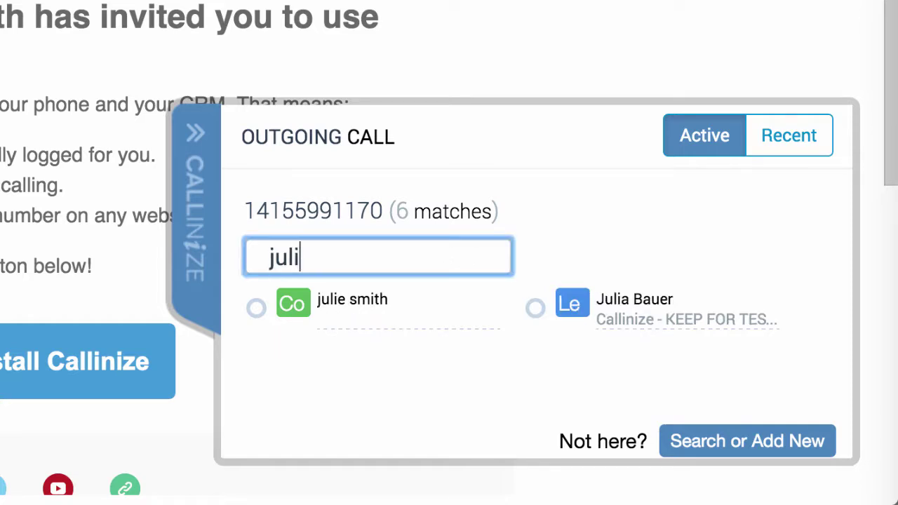
{"action": "left_click", "coordinate": [338, 312]}
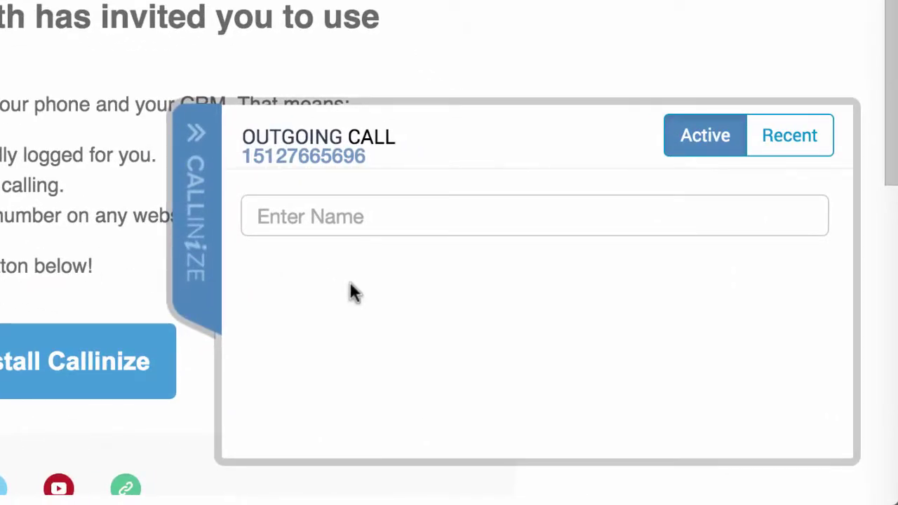
- Search for the unknown caller by a shortened name and link the call to the matching lead
{"action": "left_click", "coordinate": [361, 223]}
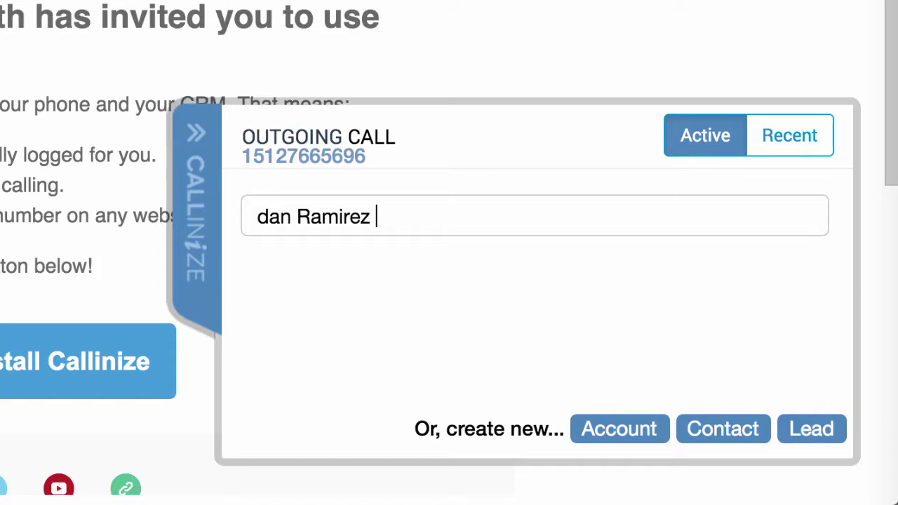
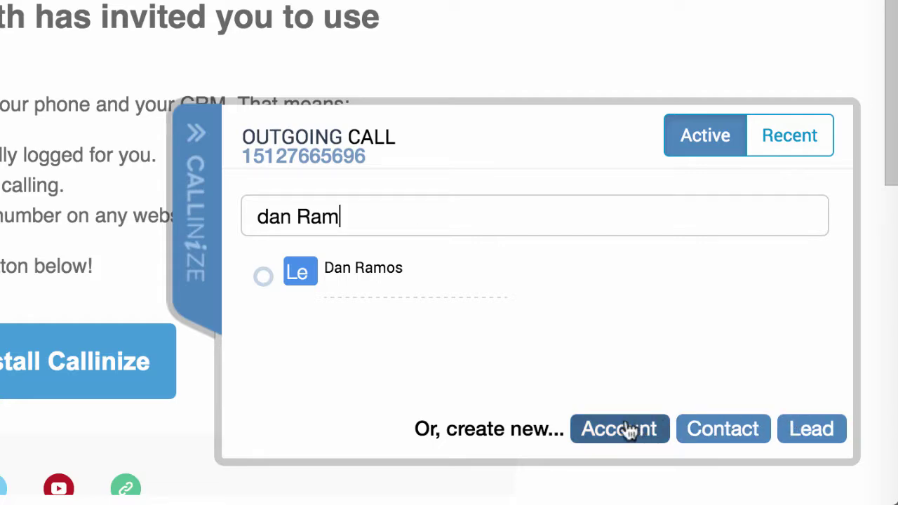
{"action": "left_click", "coordinate": [378, 282]}
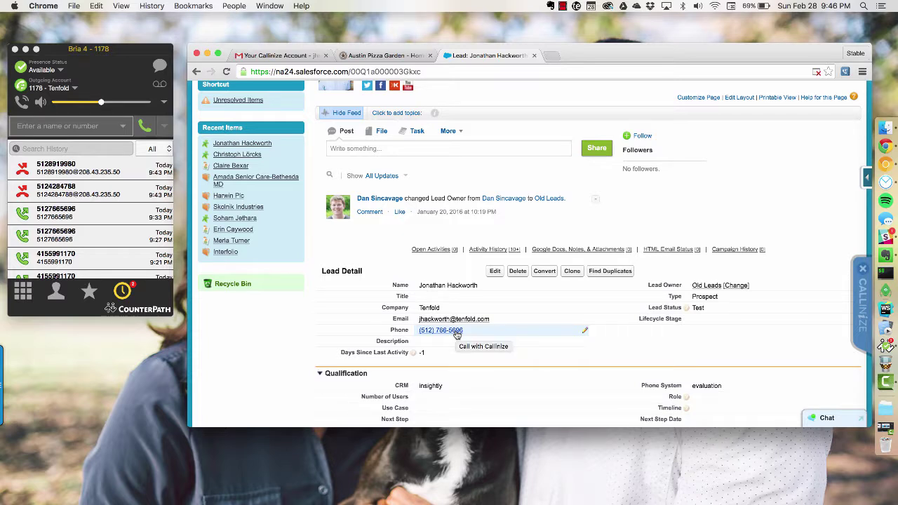
- Click-to-dial the lead's phone number, answer and hang up in Bria, then show the Austin Pizza Garden tab
{"action": "left_click", "coordinate": [456, 334]}
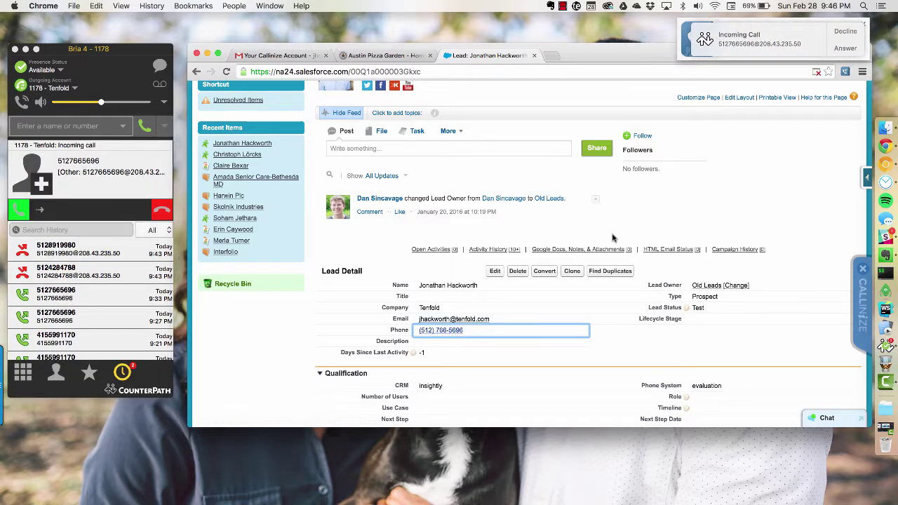
{"action": "left_click", "coordinate": [844, 51]}
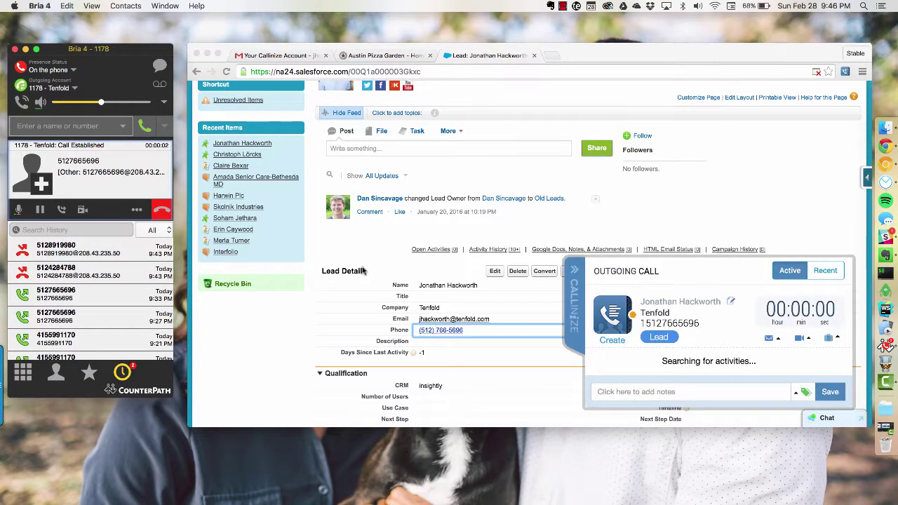
{"action": "left_click", "coordinate": [164, 211]}
{"action": "left_click", "coordinate": [332, 241]}
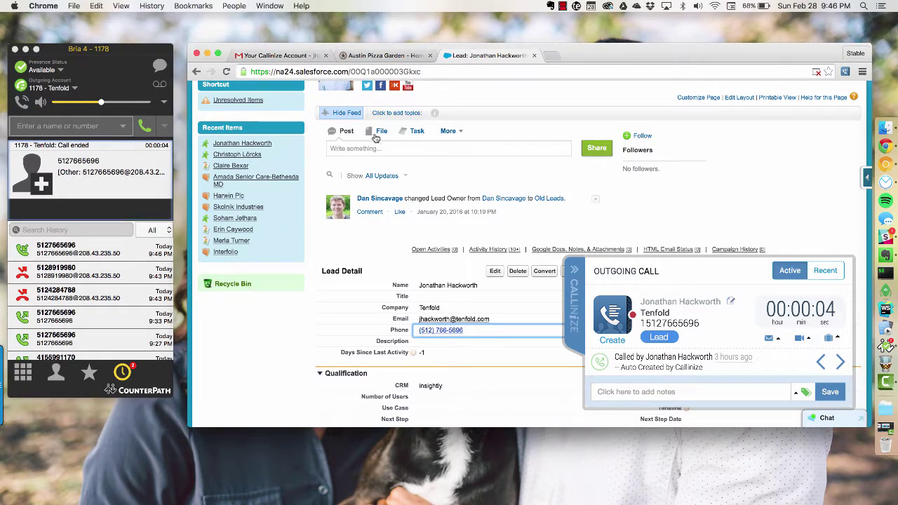
{"action": "left_click", "coordinate": [389, 56]}
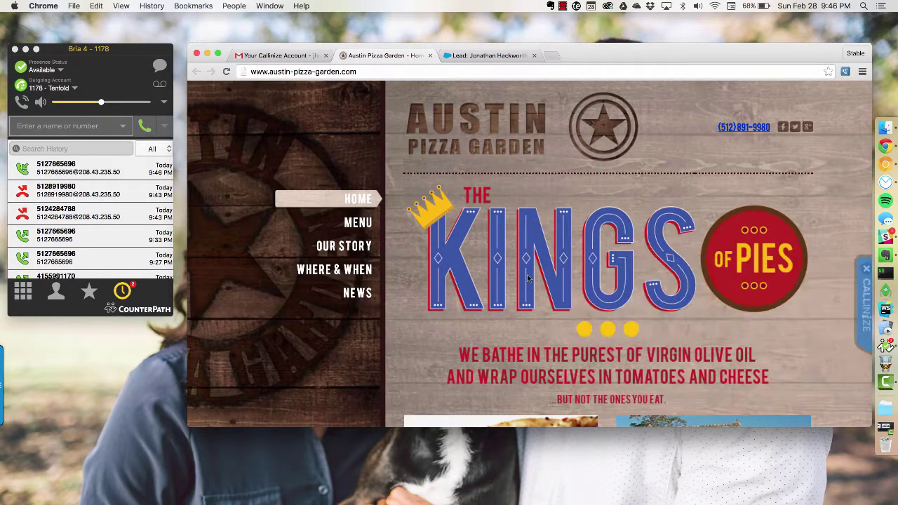
{"action": "left_click", "coordinate": [736, 133]}
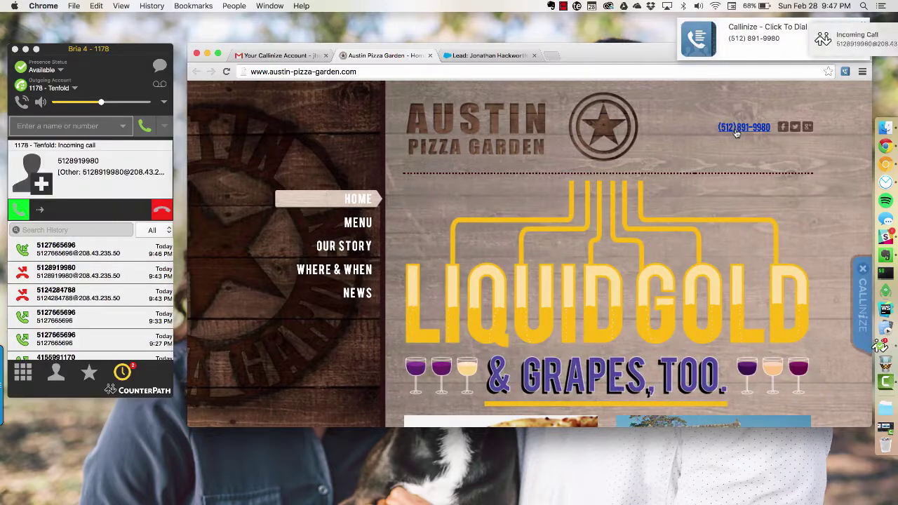
{"action": "left_click", "coordinate": [847, 51]}
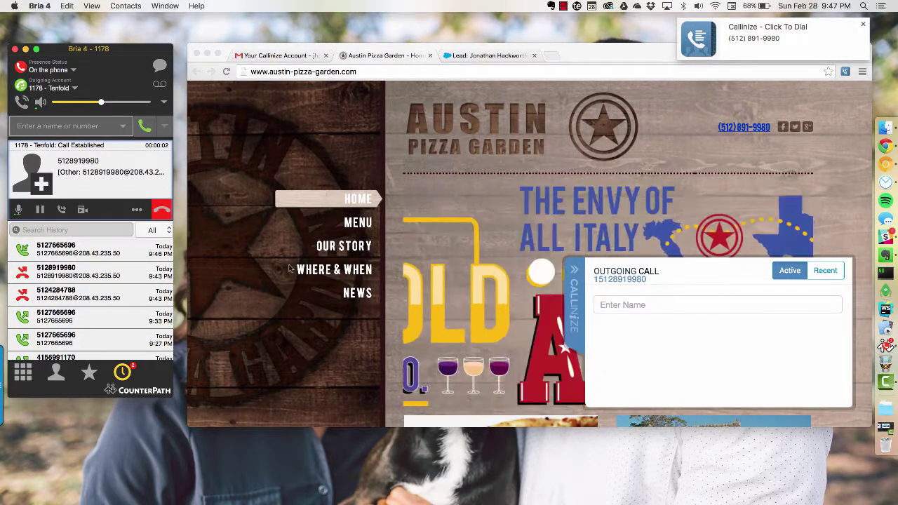
{"action": "left_click", "coordinate": [162, 209]}
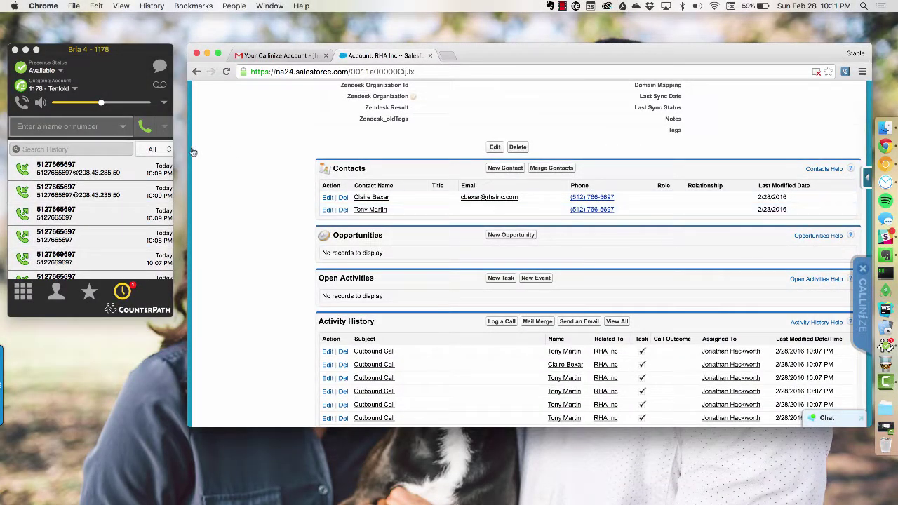
{"action": "left_click", "coordinate": [102, 126]}
{"action": "key", "text": "super+v"}
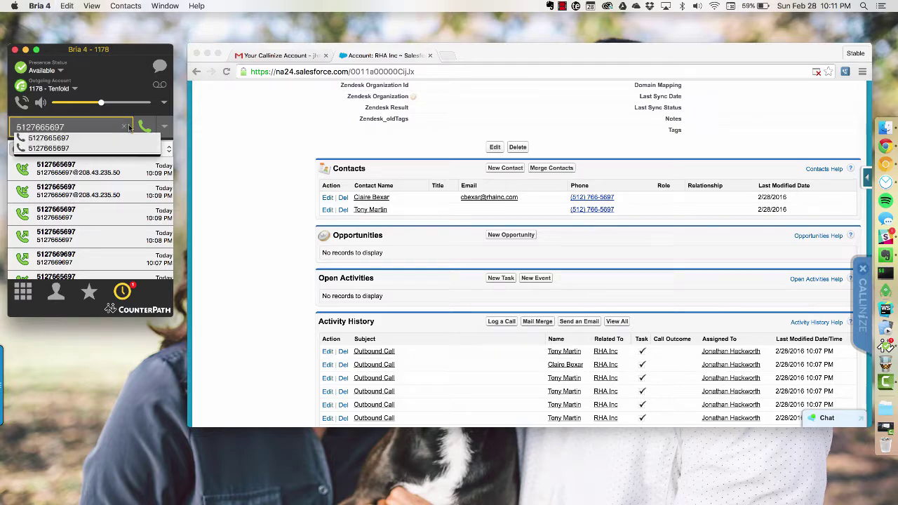
{"action": "key", "text": "Return"}
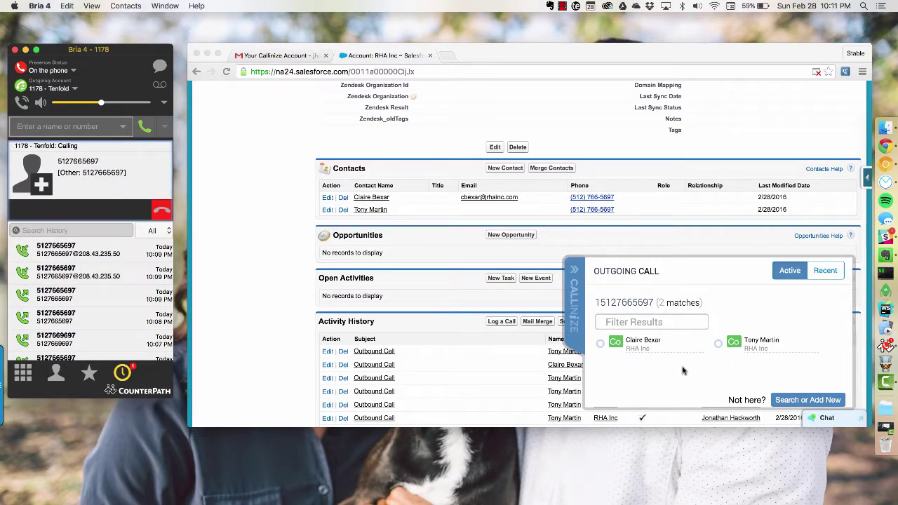
{"action": "key", "text": "XF86AudioMute"}
{"action": "left_click", "coordinate": [162, 211]}
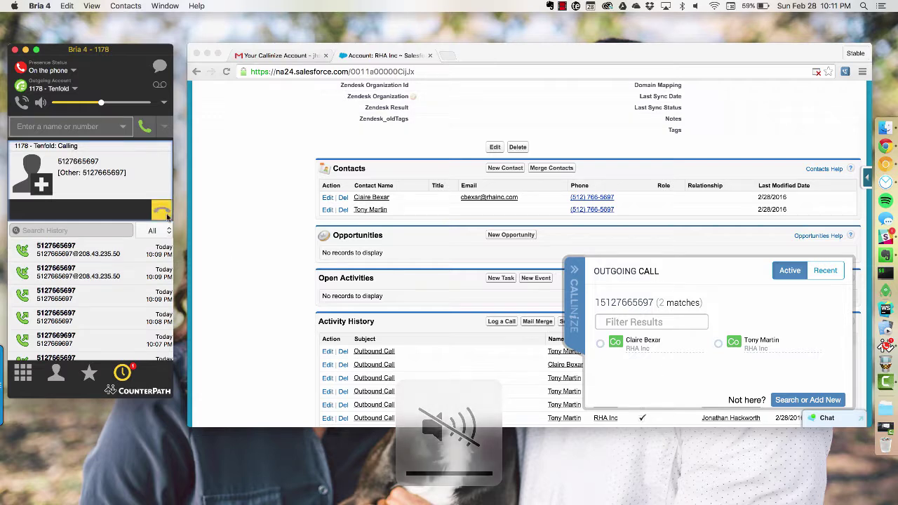
- Call one RHA Inc contact directly from the account page, answer, then hang up
{"action": "left_click", "coordinate": [529, 226]}
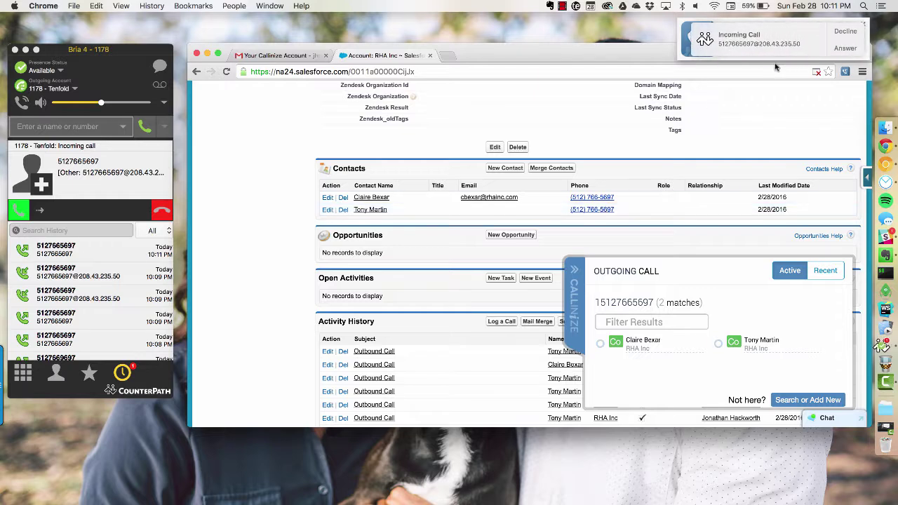
{"action": "left_click", "coordinate": [852, 49]}
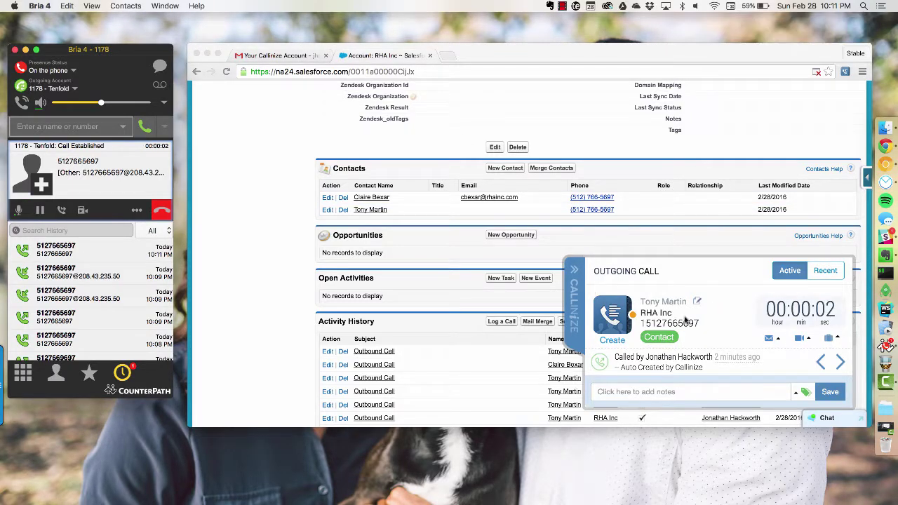
{"action": "left_click", "coordinate": [168, 210]}
{"action": "left_click", "coordinate": [581, 199]}
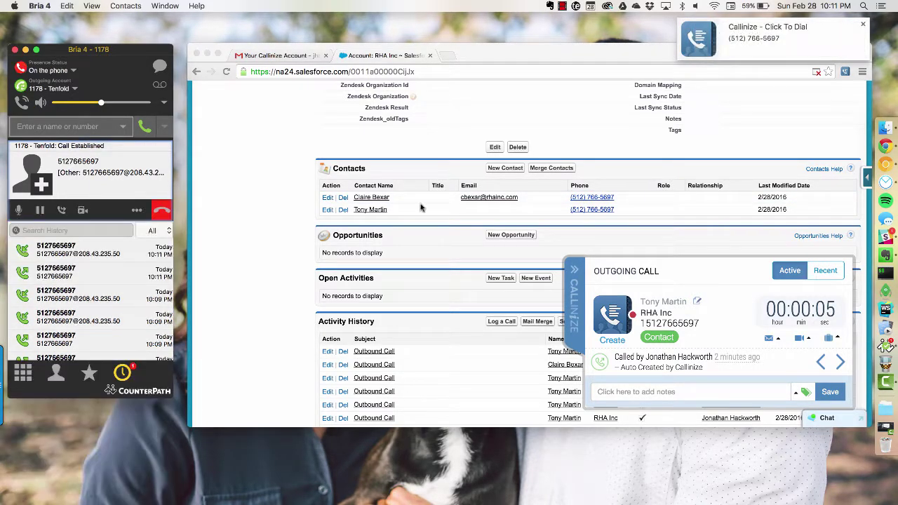
{"action": "left_click", "coordinate": [159, 207]}
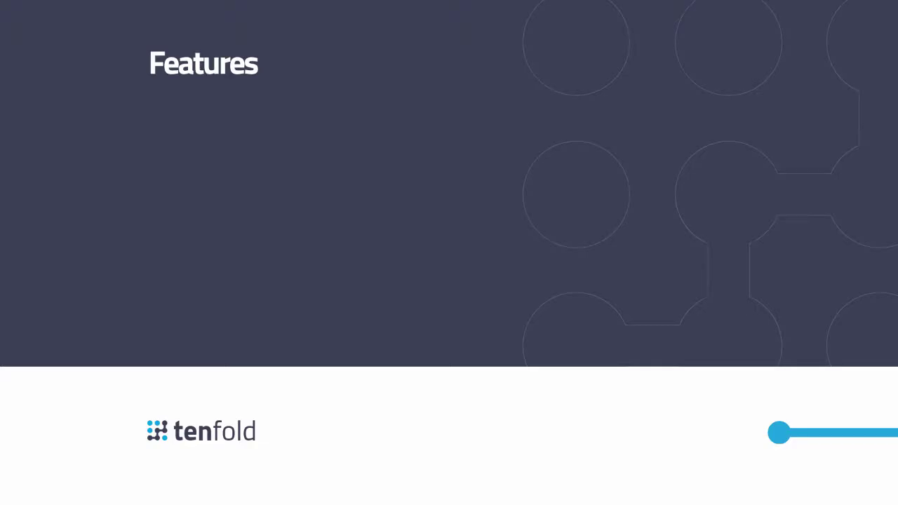